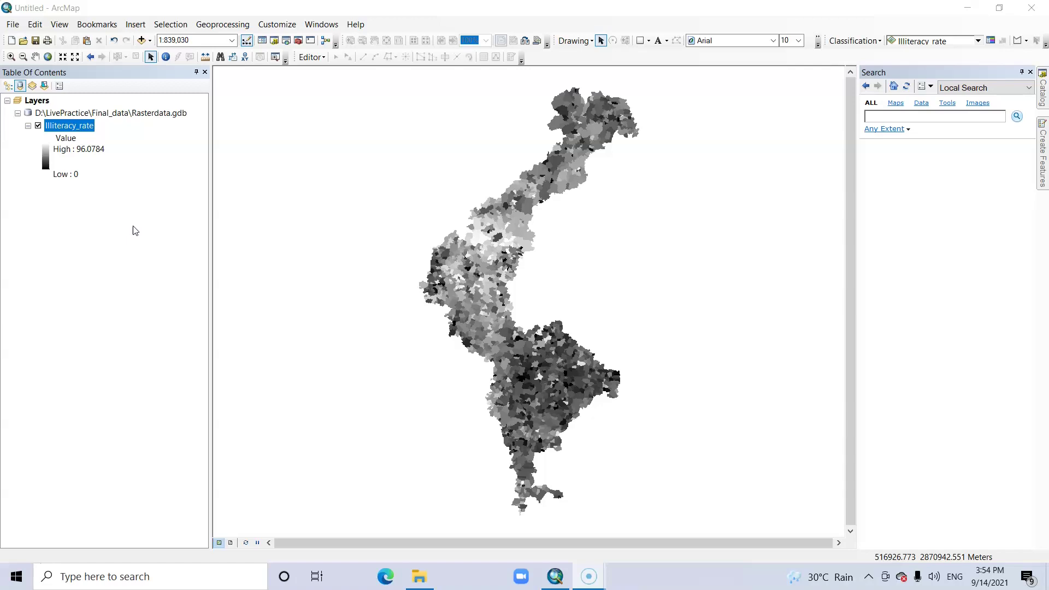
right_click(78, 129)
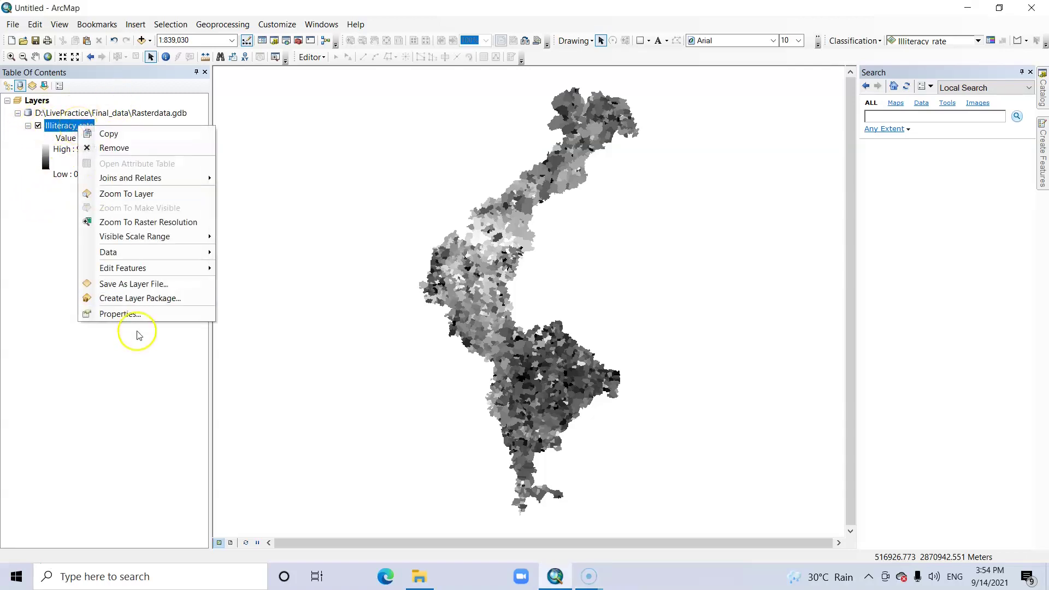
click(129, 312)
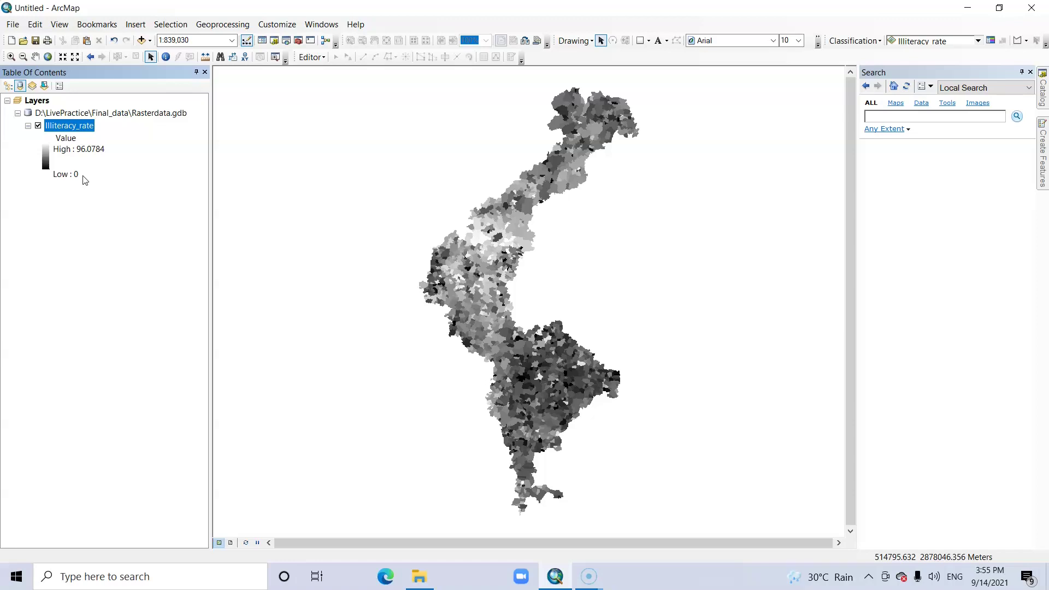
Select the Illiteracy_rate layer and expand ArcToolbox's Spatial Analyst Tools down to the Math toolset
click(99, 195)
click(81, 127)
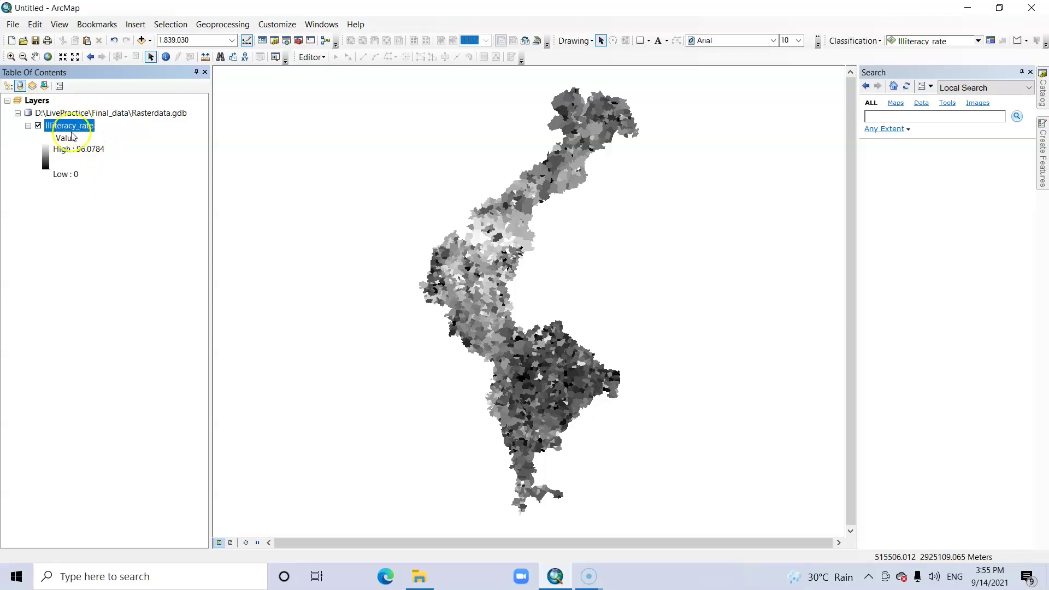
click(61, 110)
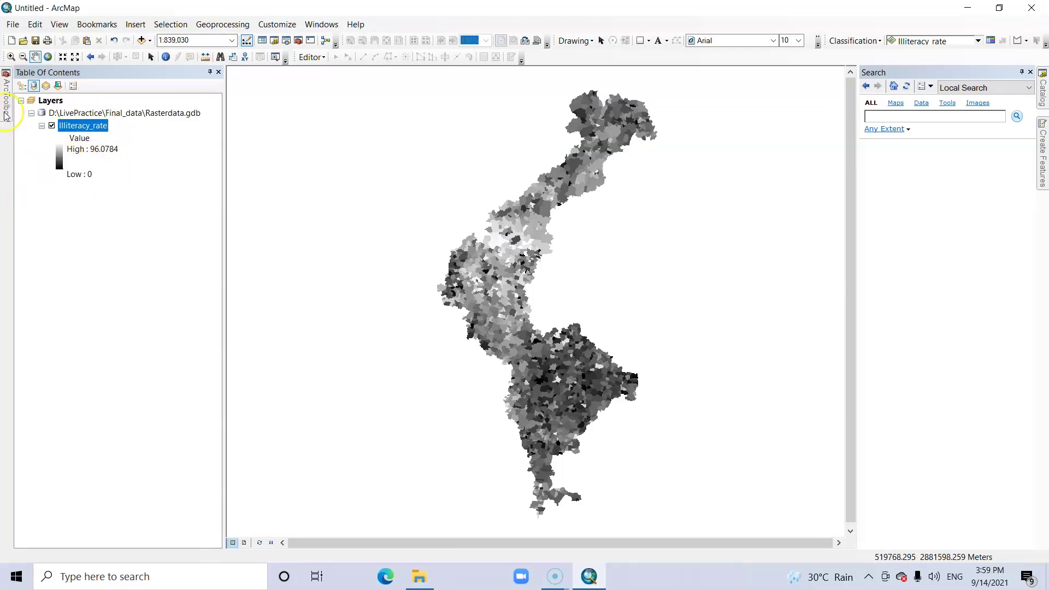
click(6, 115)
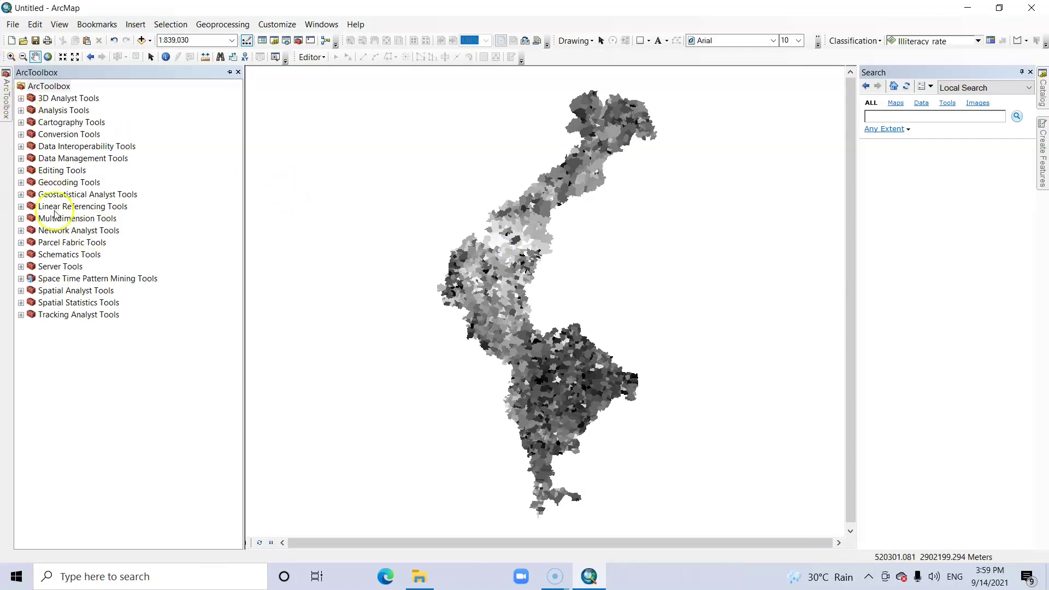
click(21, 290)
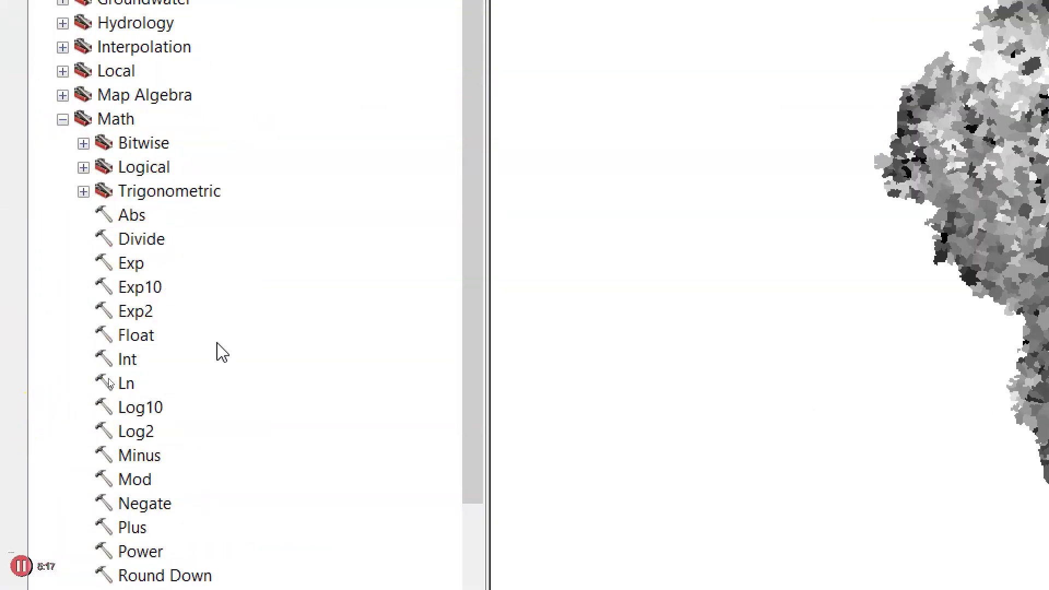
scroll(146, 159, down, 3)
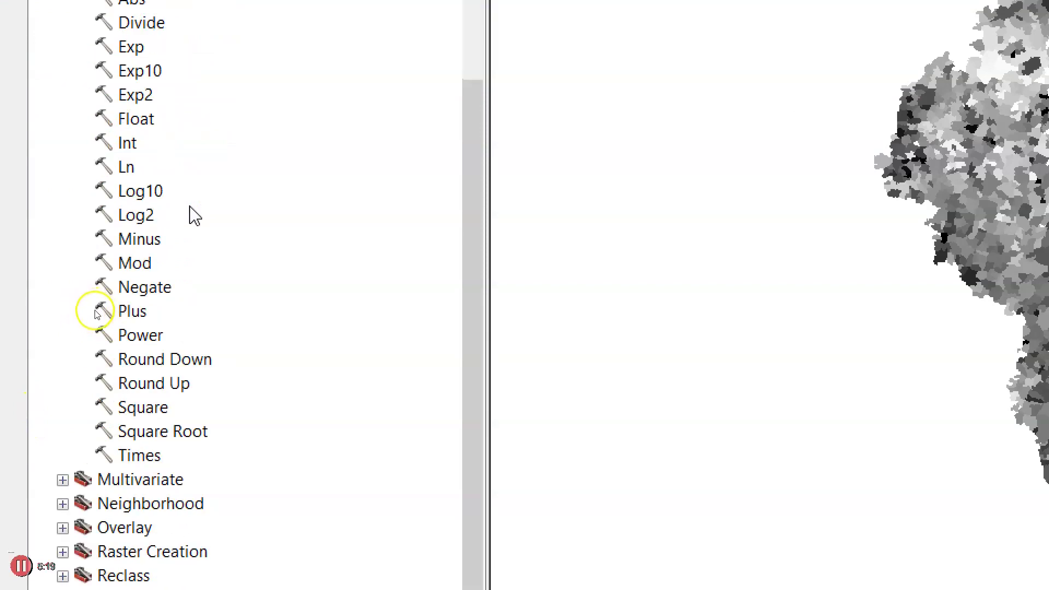
Run Float on Illiteracy_rate, saving the output as D:\demo\IlliteracyRate2.tif
double_click(136, 121)
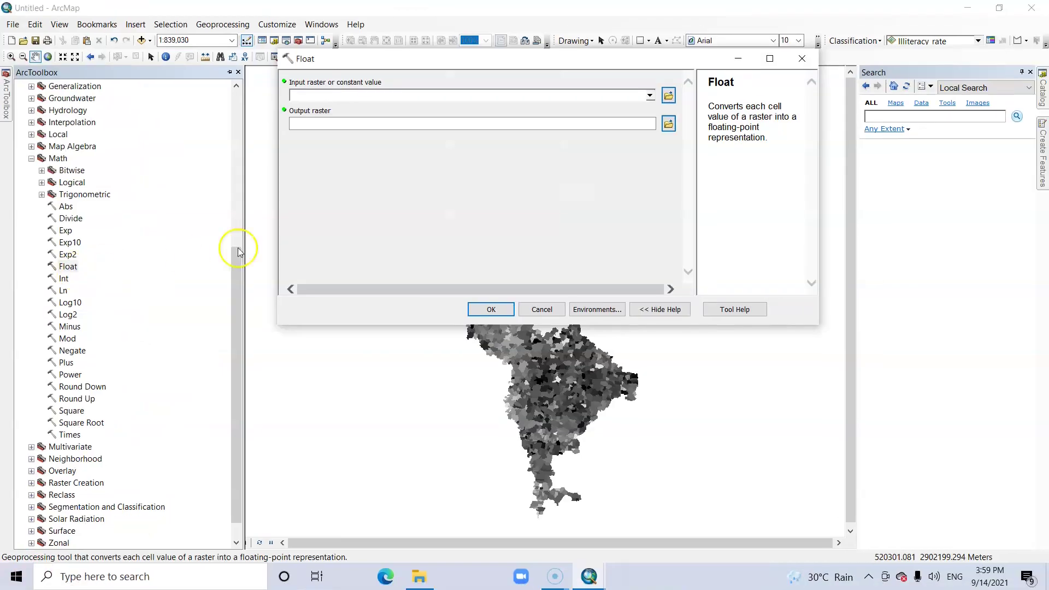
click(101, 126)
drag(100, 133, 338, 94)
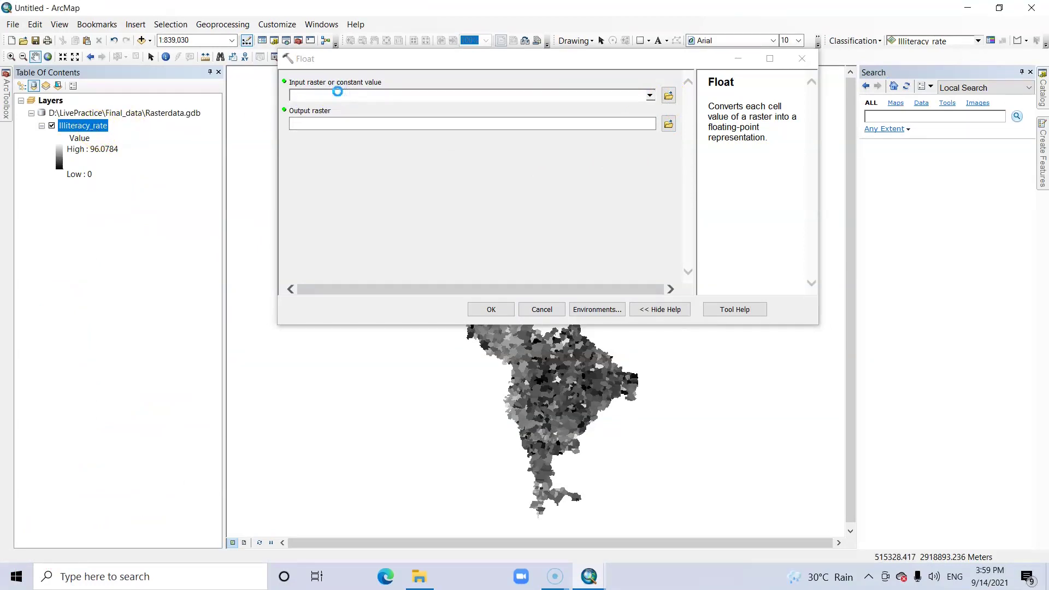
click(665, 126)
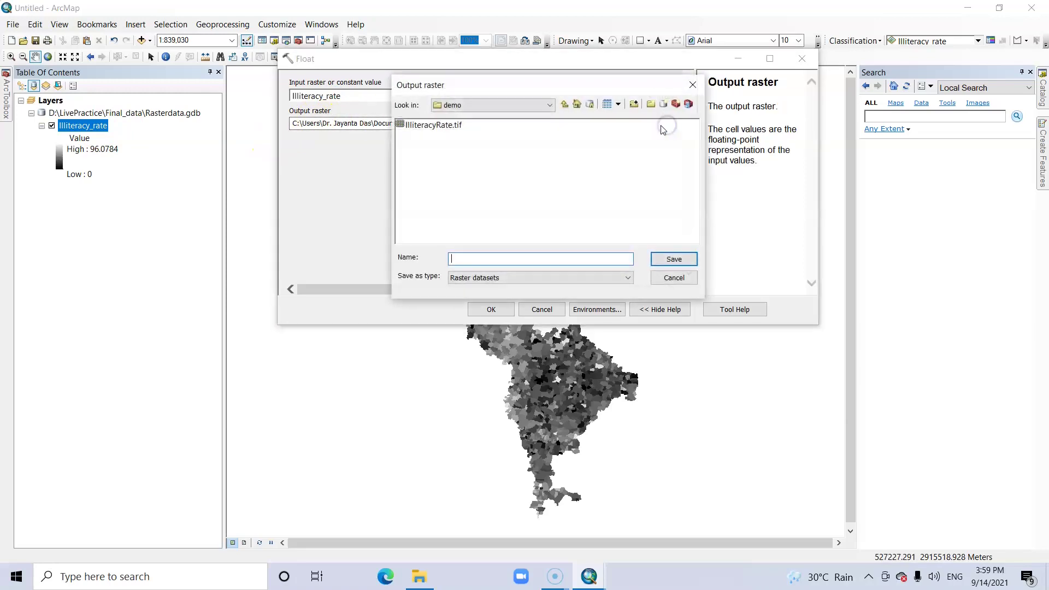
click(444, 131)
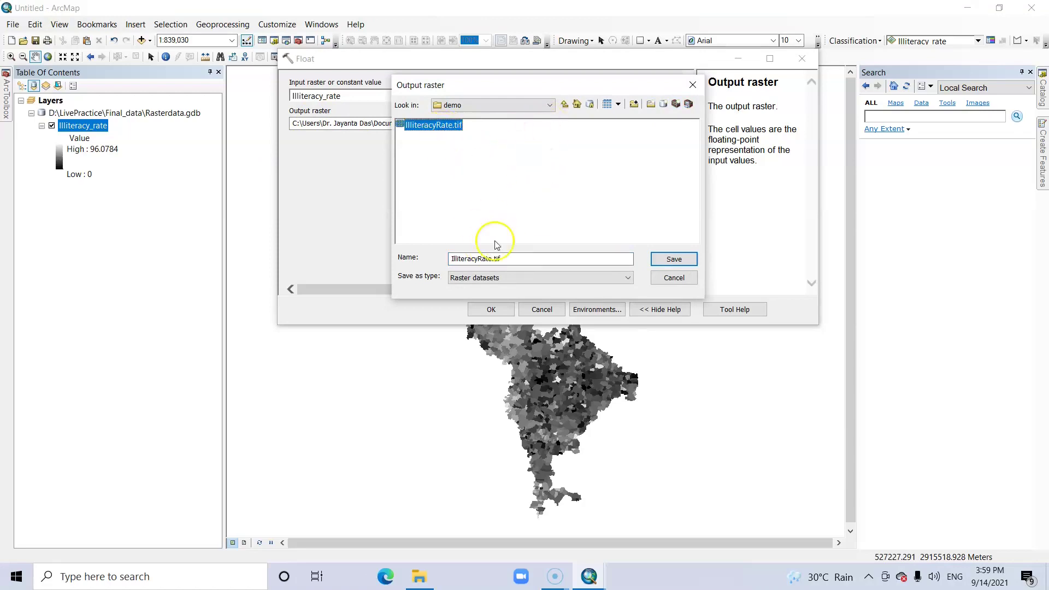
click(491, 261)
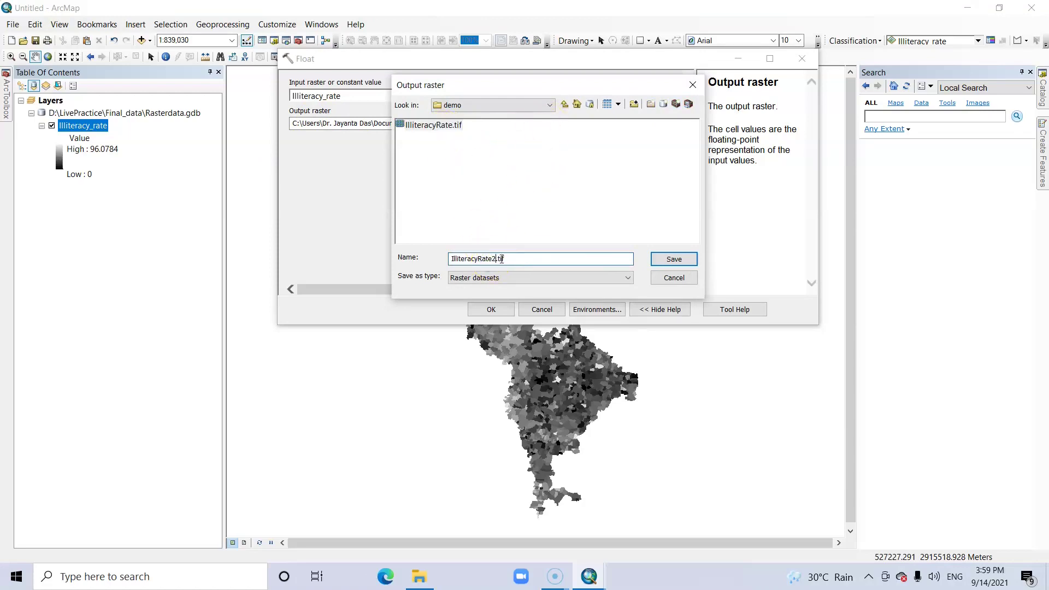
click(670, 259)
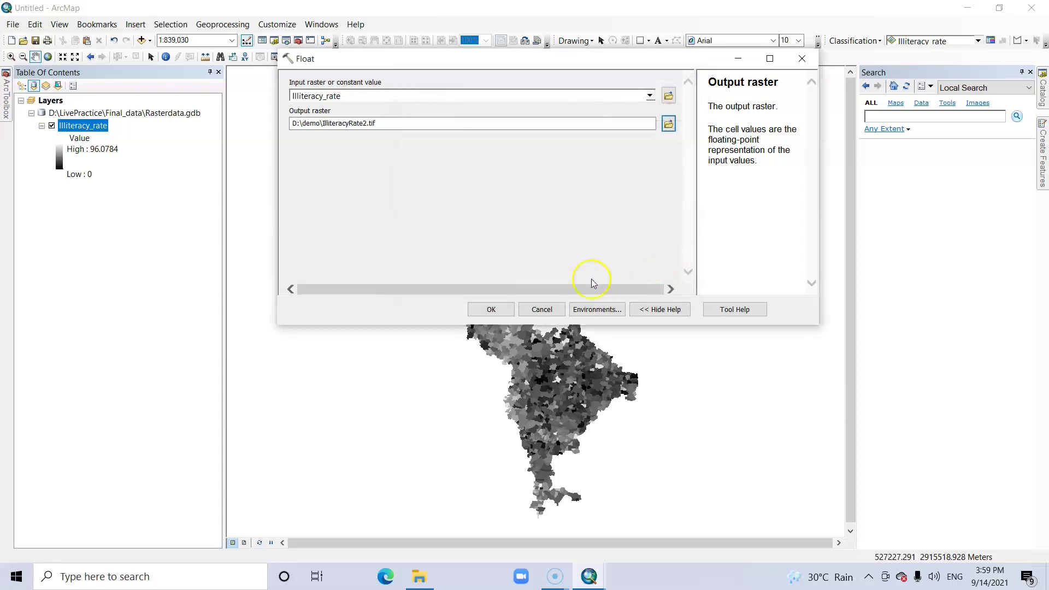
click(499, 309)
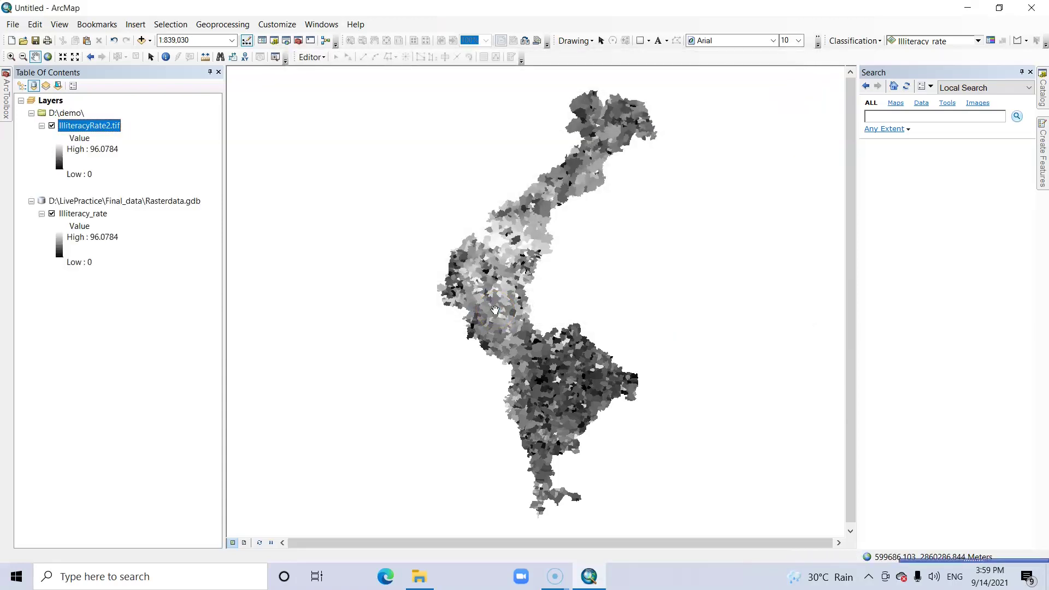
Check that IlliteracyRate2.tif's source pixel type is 32-bit floating point, then close its properties
right_click(106, 125)
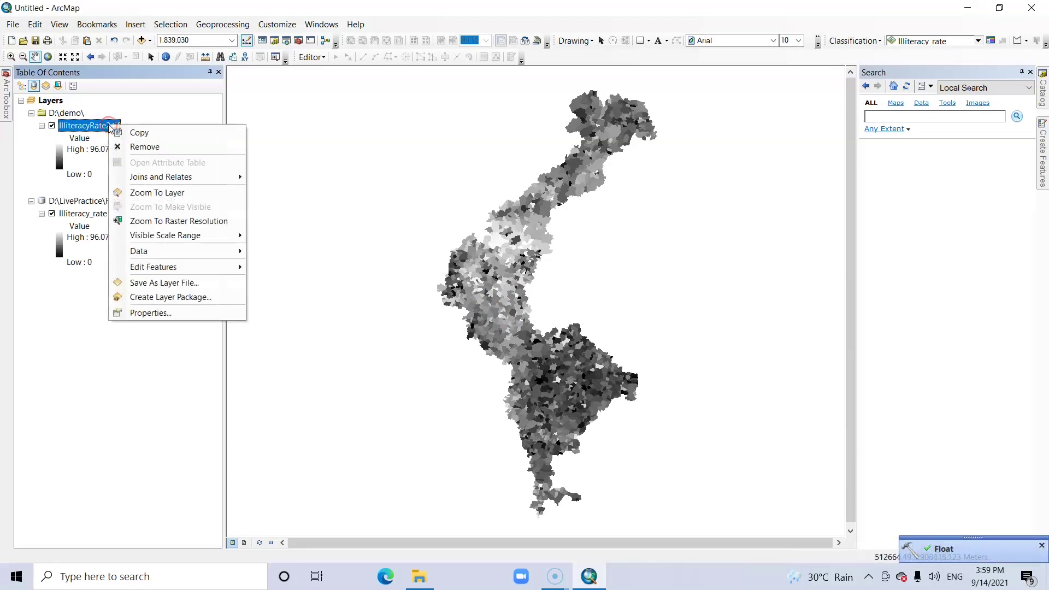
click(154, 314)
scroll(452, 254, down, 1)
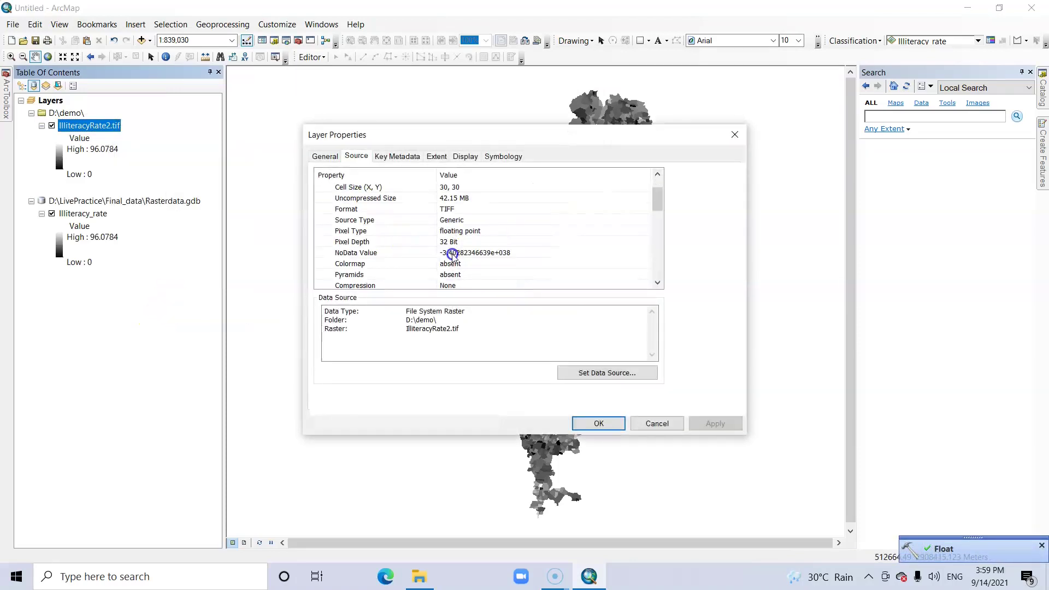
click(446, 232)
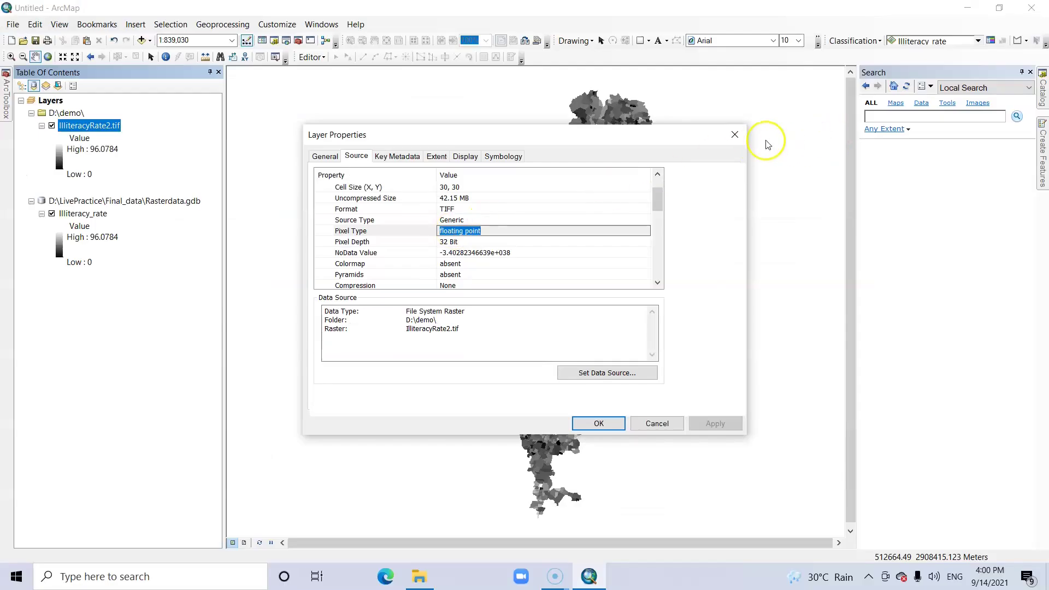
click(1015, 15)
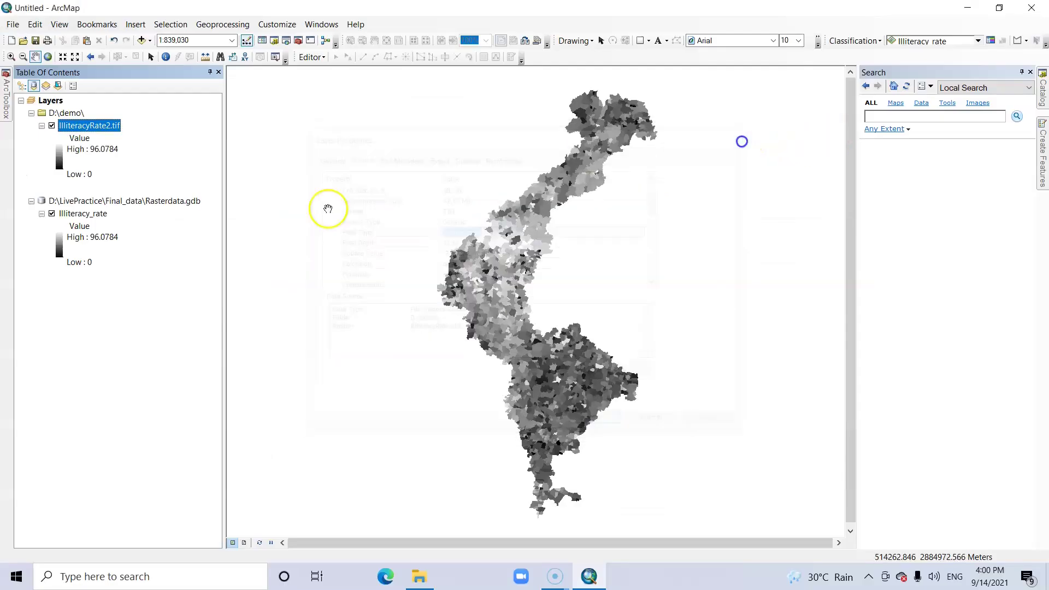
Check that the original Illiteracy_rate raster's pixel type is 64-bit double precision
right_click(95, 217)
click(138, 405)
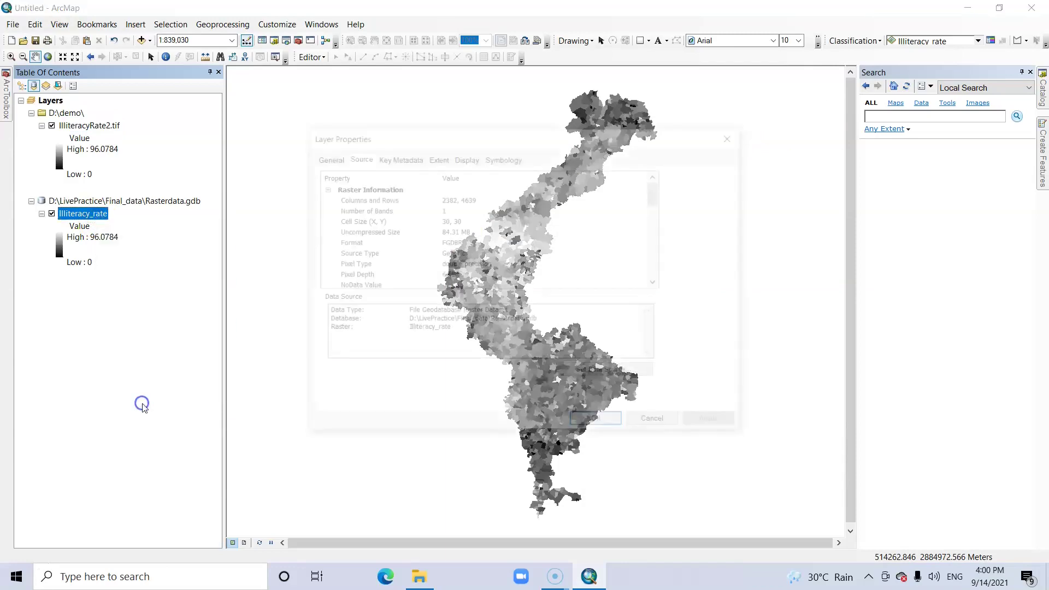
click(445, 239)
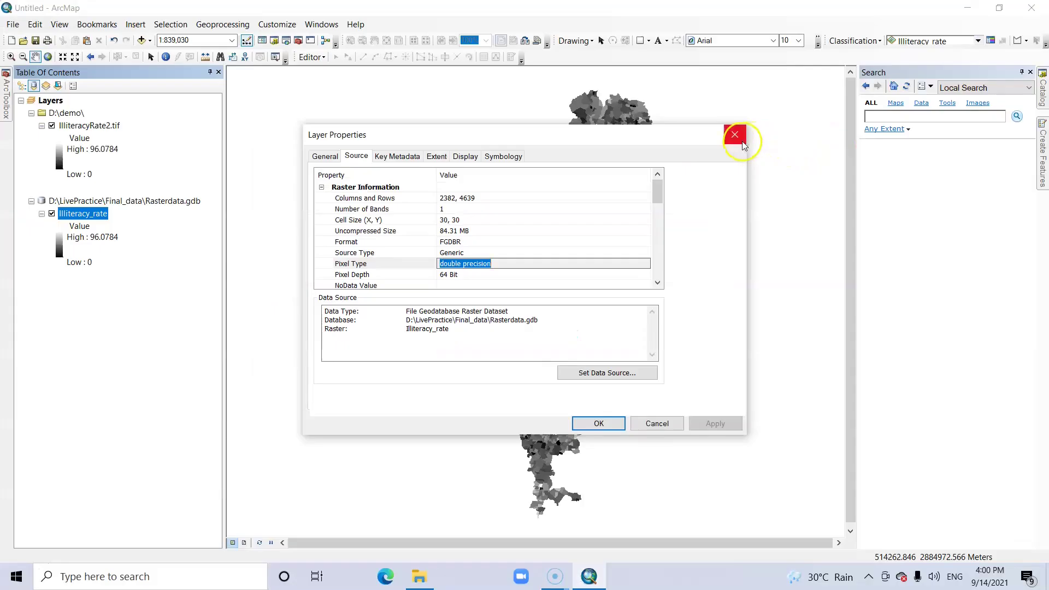
Run Int on IlliteracyRate2.tif, saving the integer output as D:\demo\IlliteracyRate3.tif
click(742, 143)
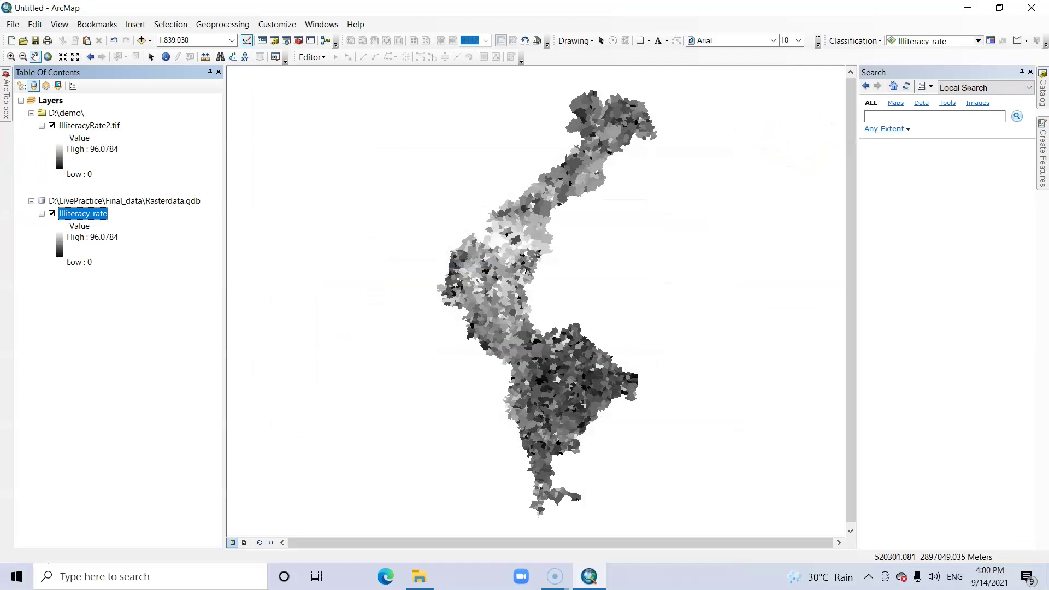
click(5, 109)
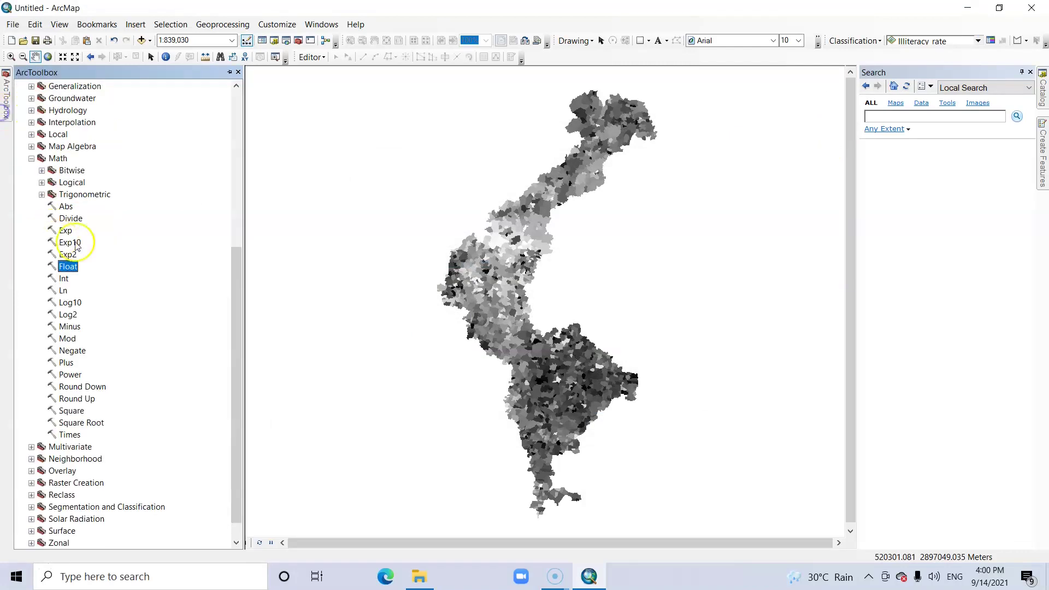
double_click(65, 280)
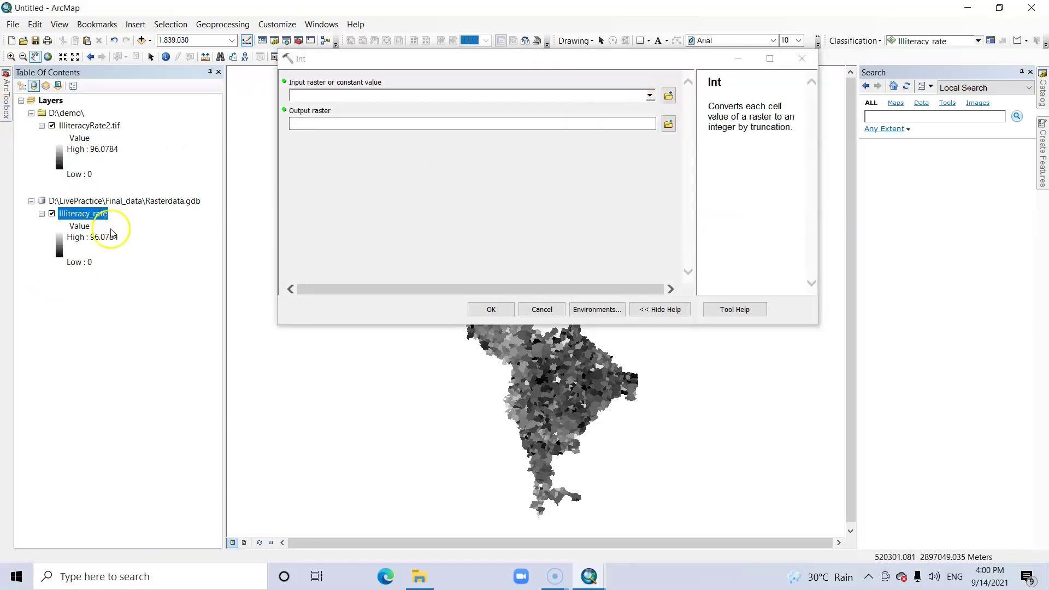
drag(88, 125, 356, 96)
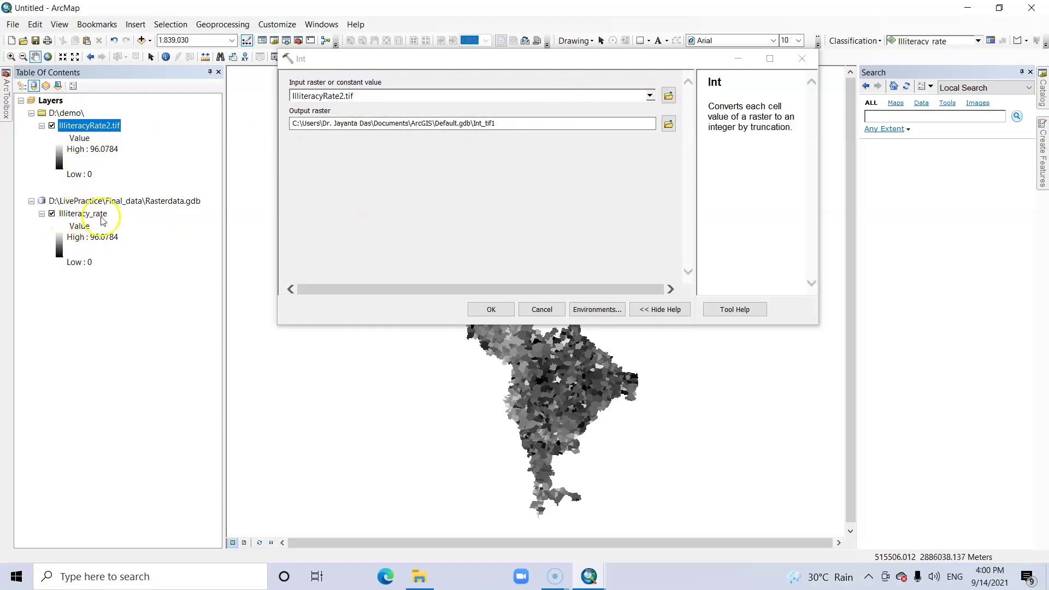
click(669, 123)
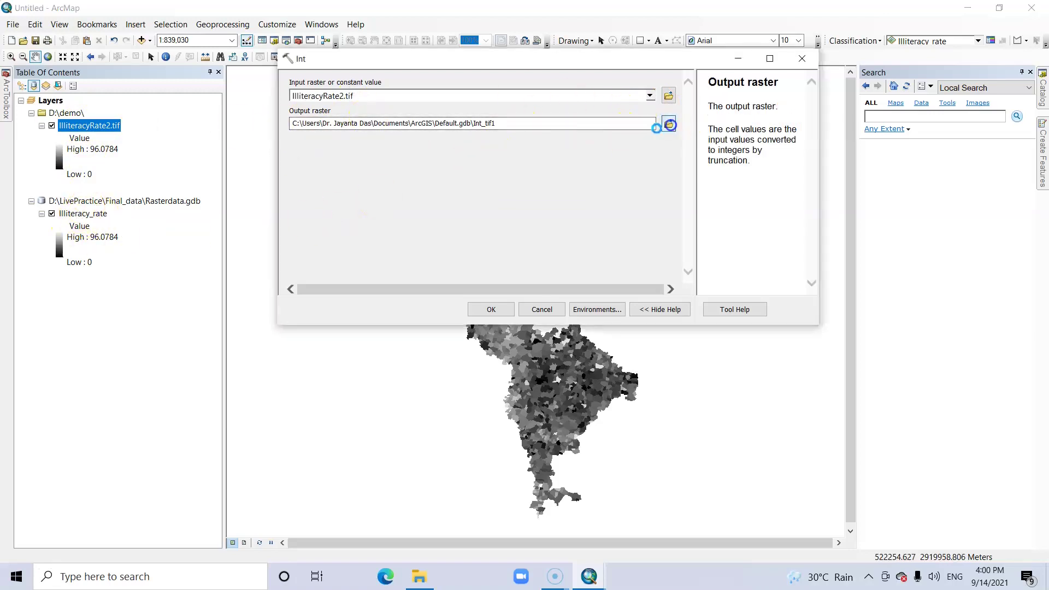
click(447, 137)
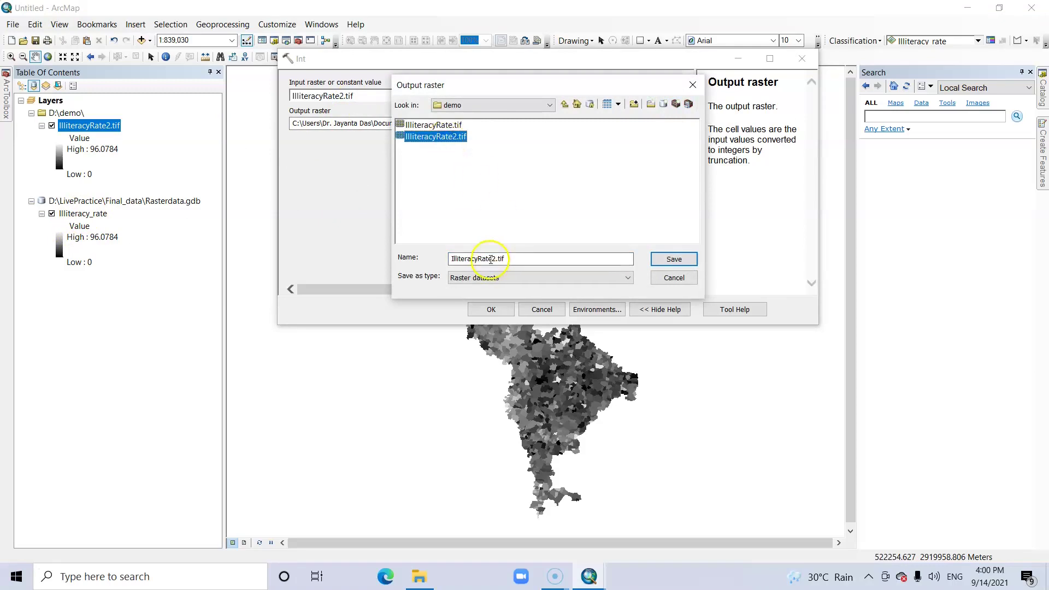
click(494, 259)
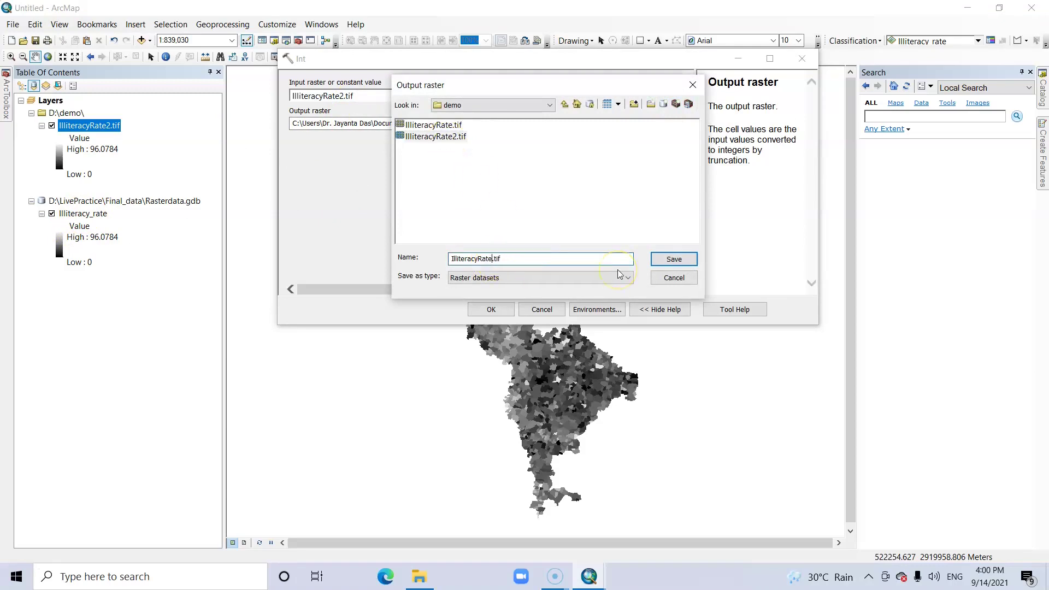
click(673, 259)
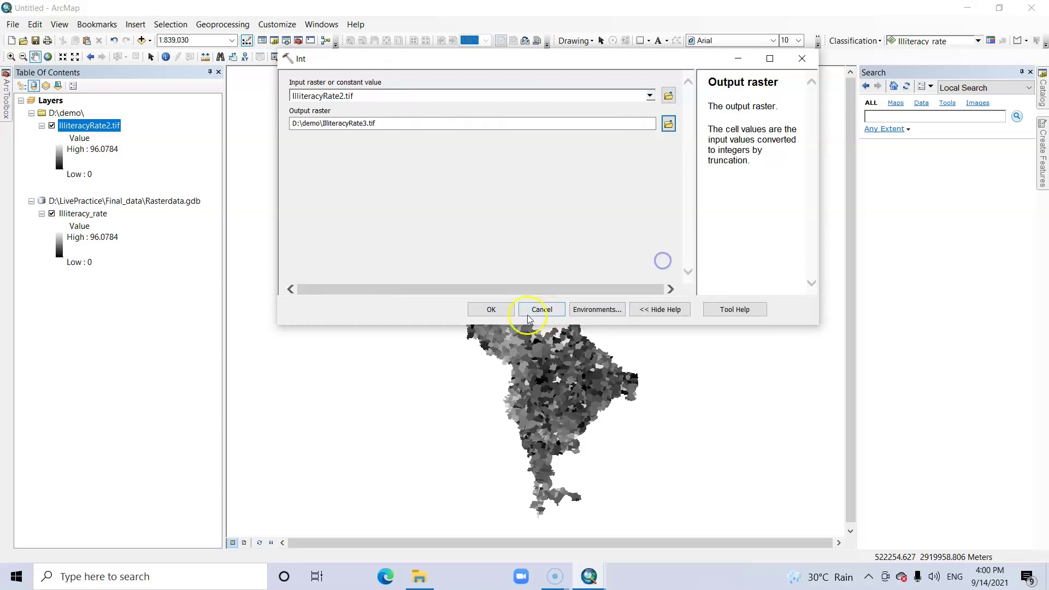
click(502, 316)
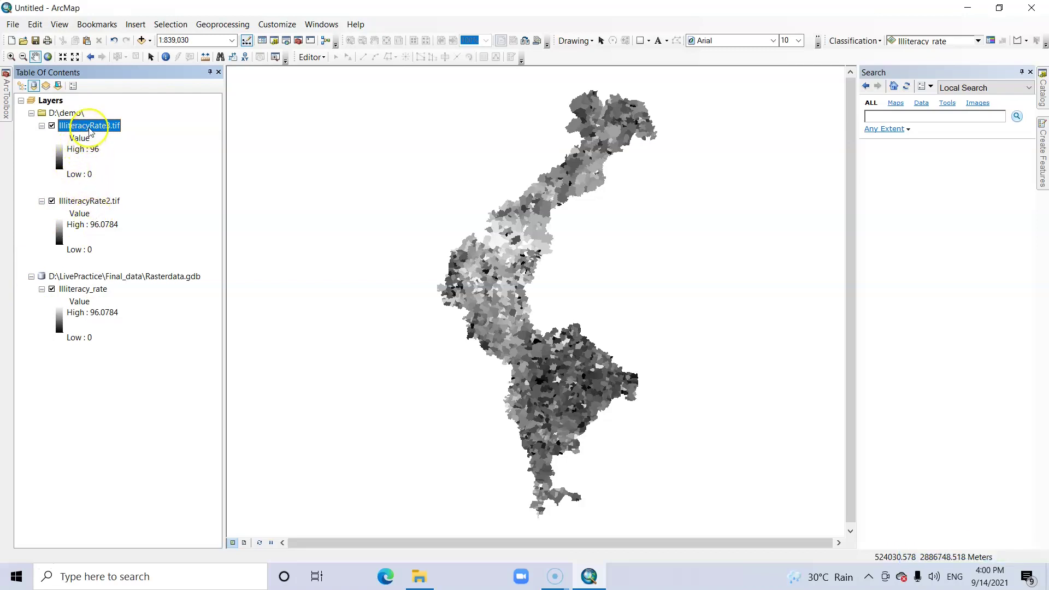
Open IlliteracyRate3.tif's attribute table, browse its 74 Value and Count rows, and close it
right_click(90, 129)
click(109, 166)
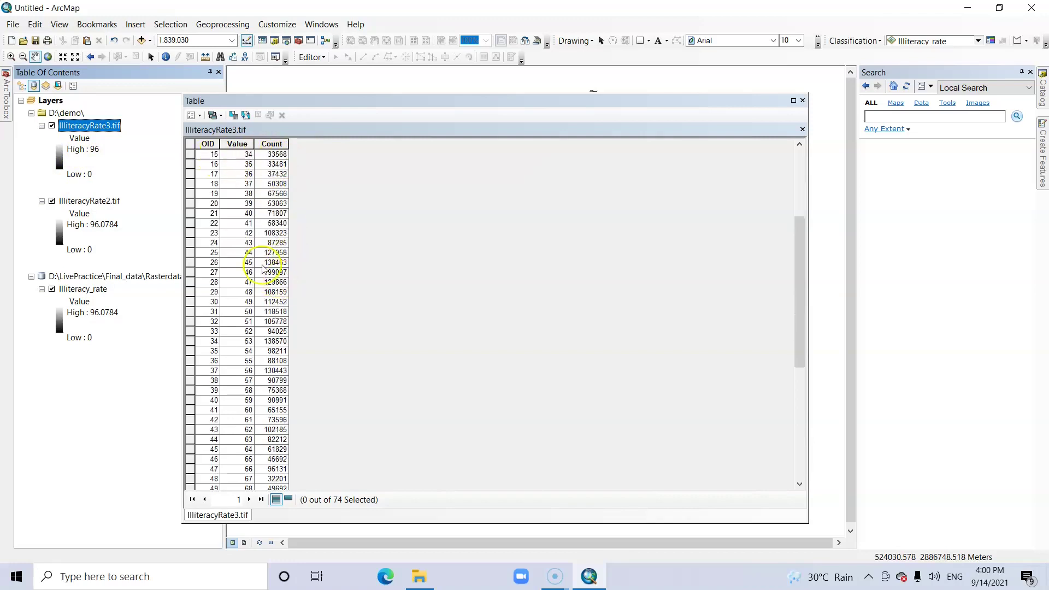
click(245, 174)
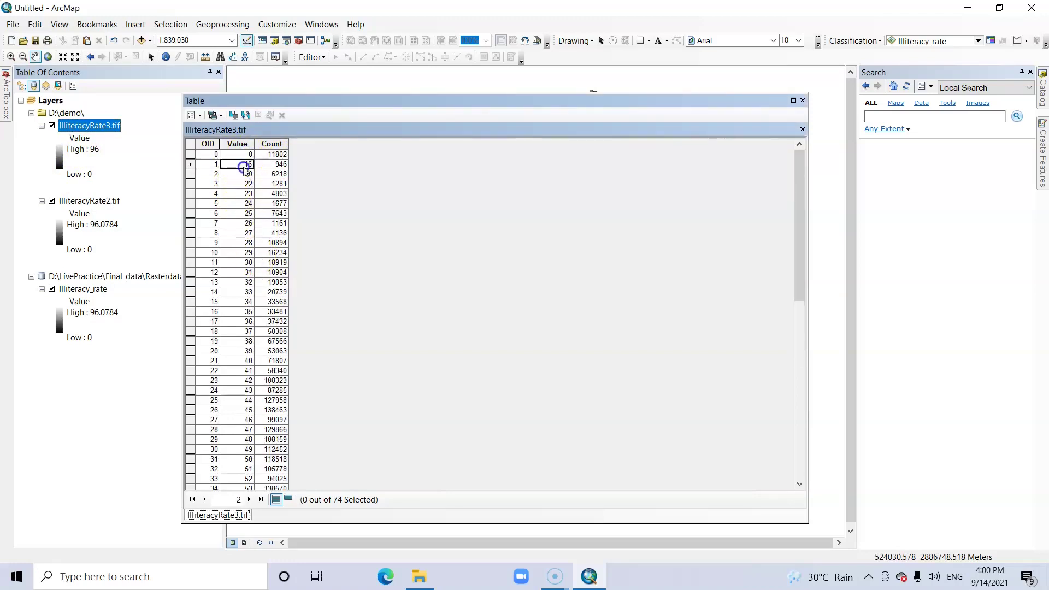
click(246, 193)
click(247, 282)
scroll(240, 328, down, 6)
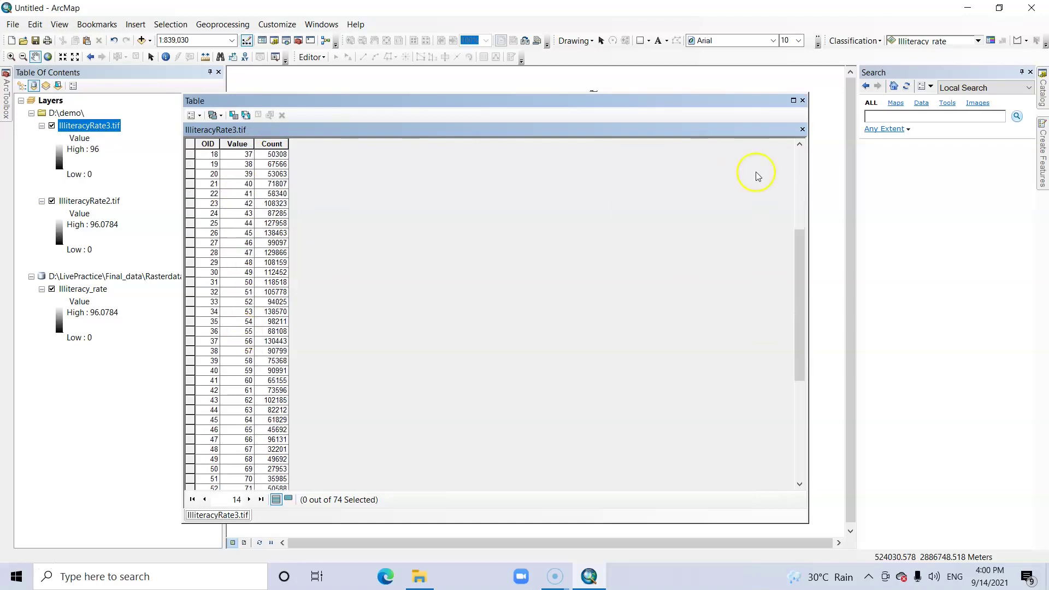
click(803, 100)
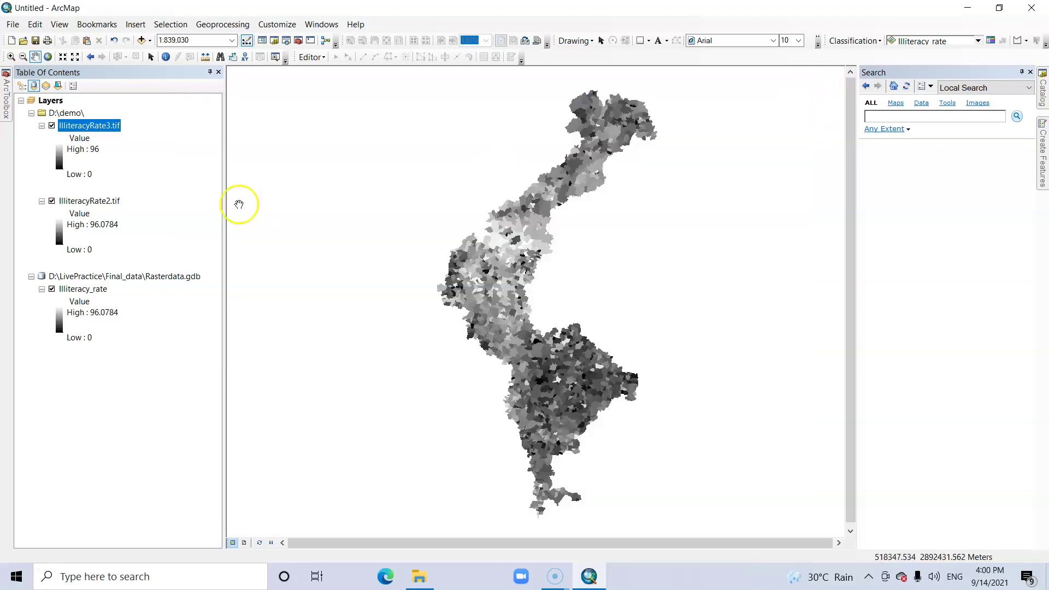
right_click(96, 129)
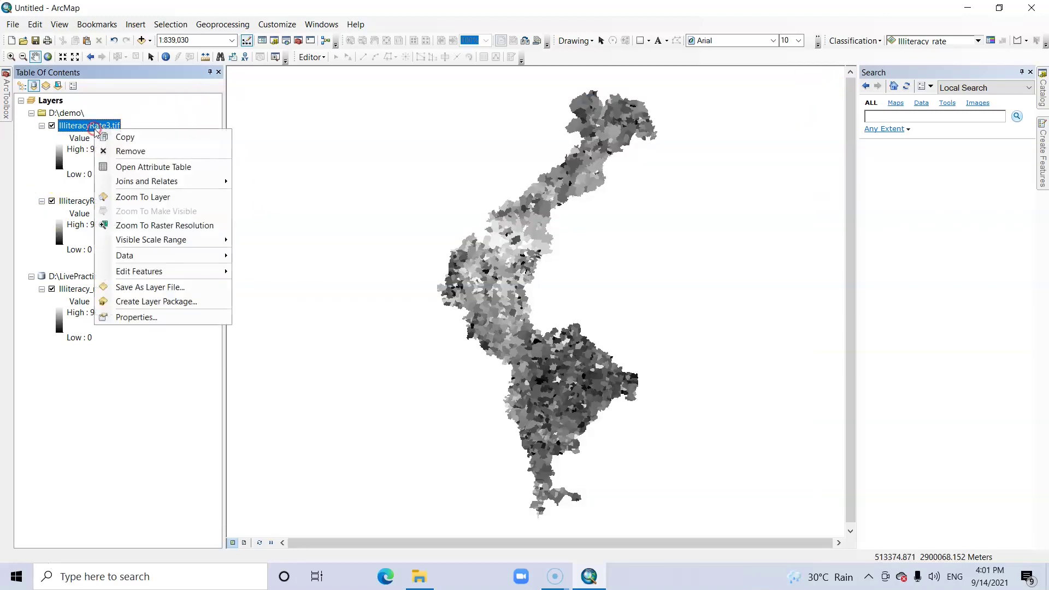
click(152, 170)
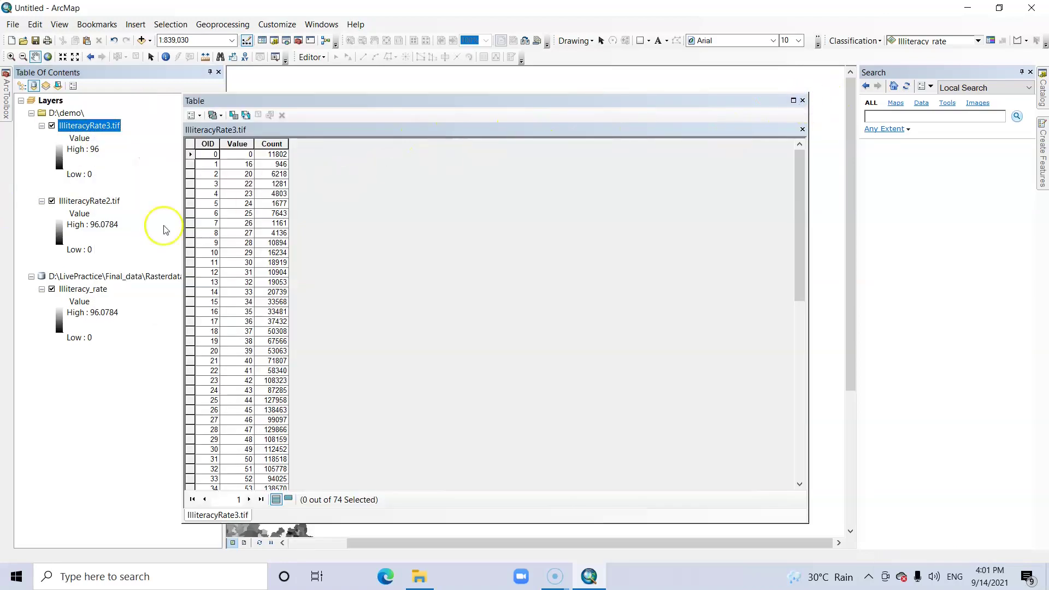
click(803, 101)
right_click(87, 201)
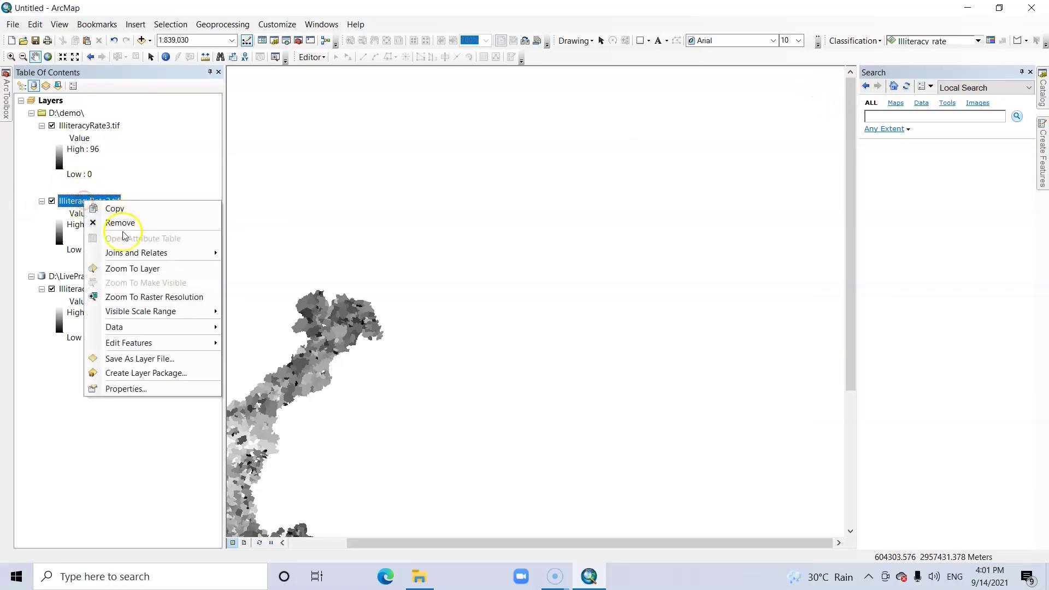
click(159, 180)
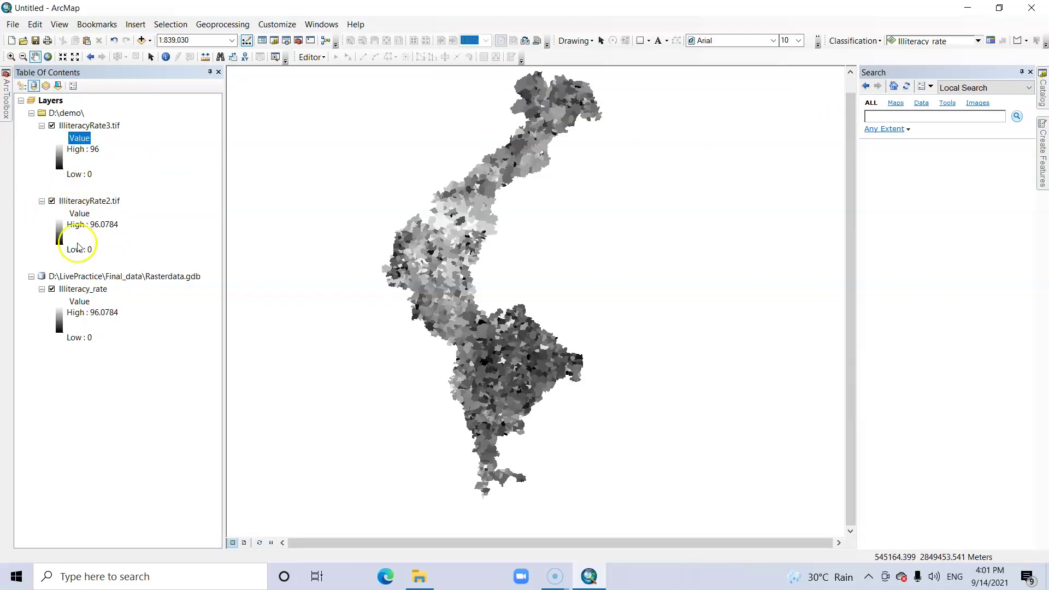